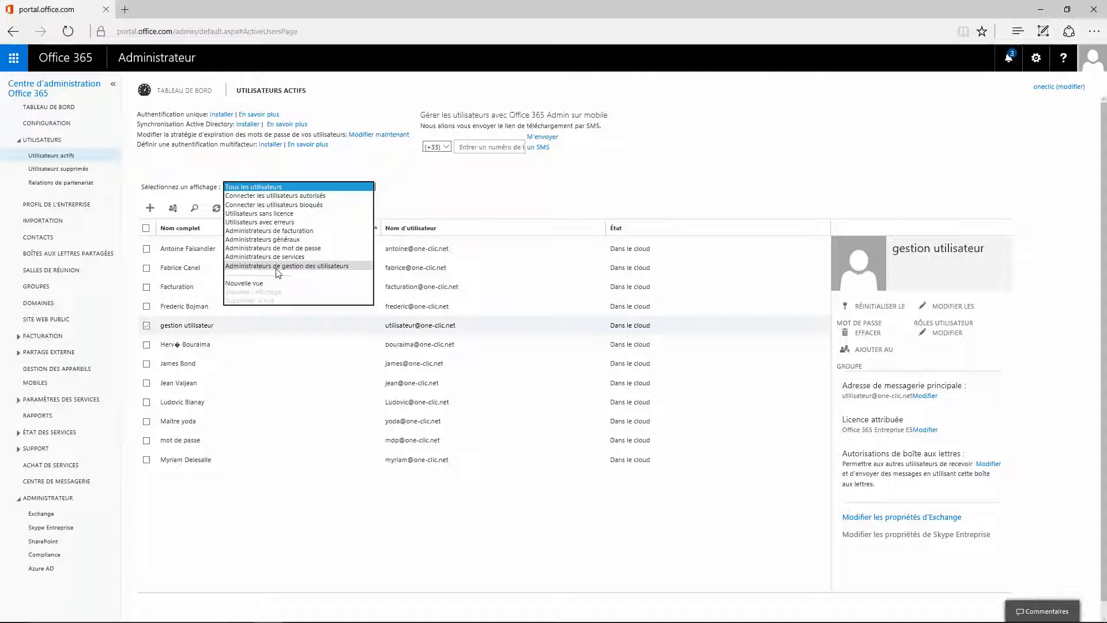
- Keep the 'Tous les utilisateurs' view and start adding a new user
left_click(383, 210)
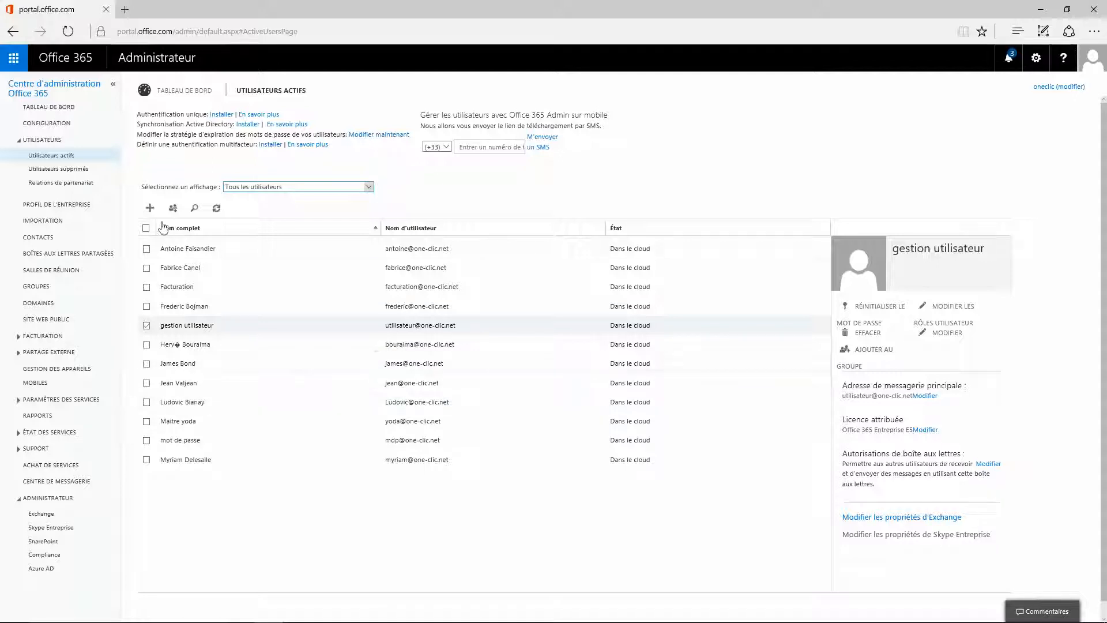
left_click(152, 209)
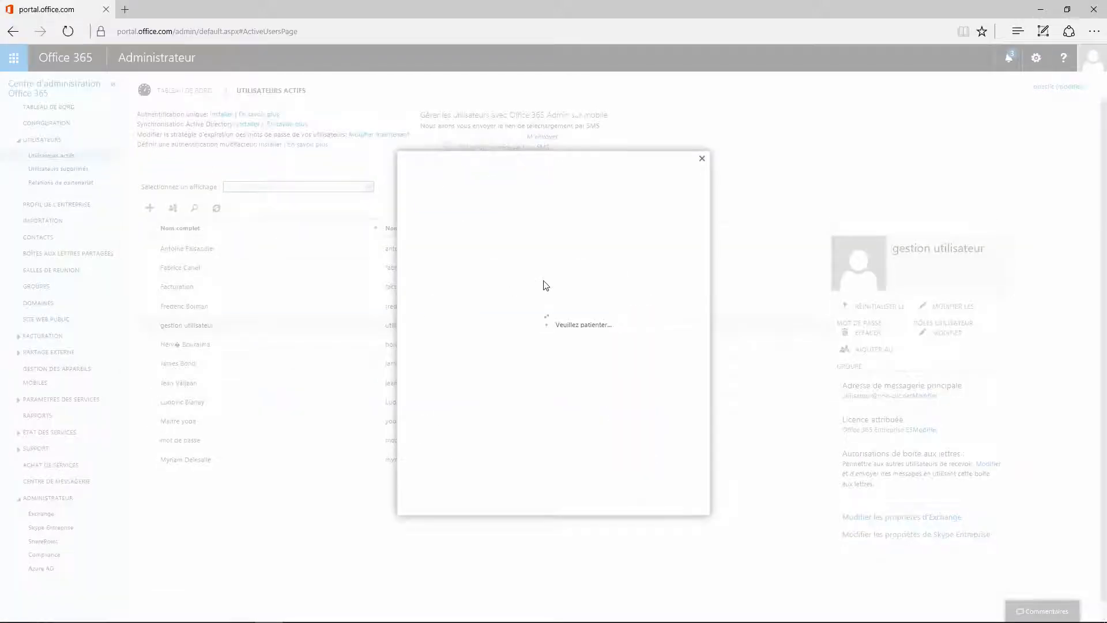
- Enter first name 'admin', last name 'federes' and the account's username
type("admin")
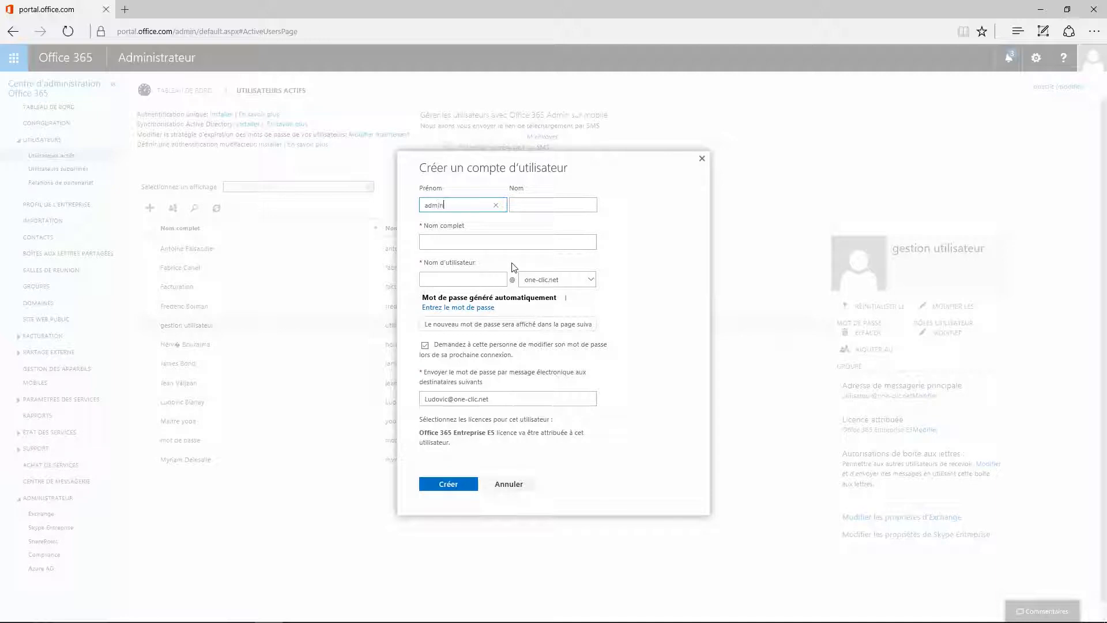
key("Tab")
type("lede")
type("res")
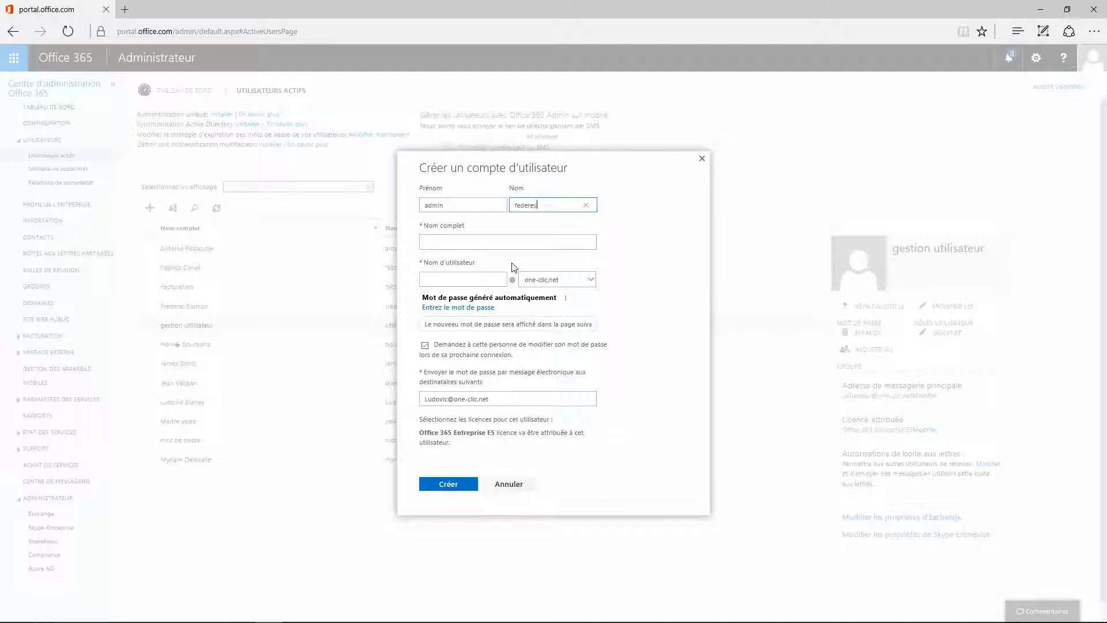
left_click(481, 279)
type("fedre")
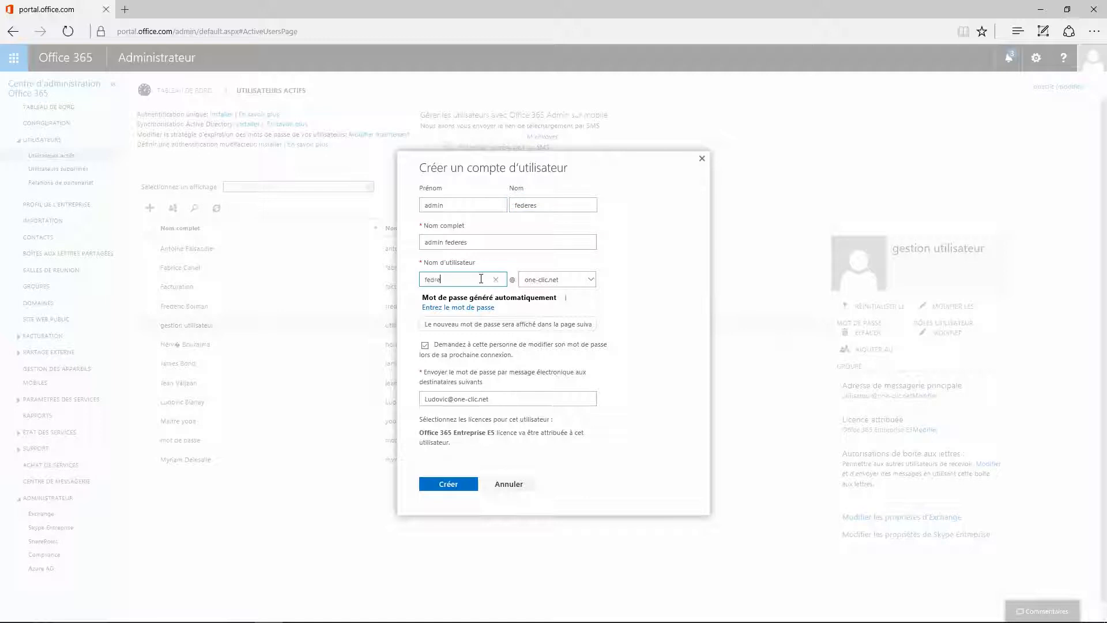
key("BackSpace")
key("BackSpace")
type("ere")
- Turn off the forced password change and set a manual password, confirmed twice
left_click(425, 346)
left_click(457, 403)
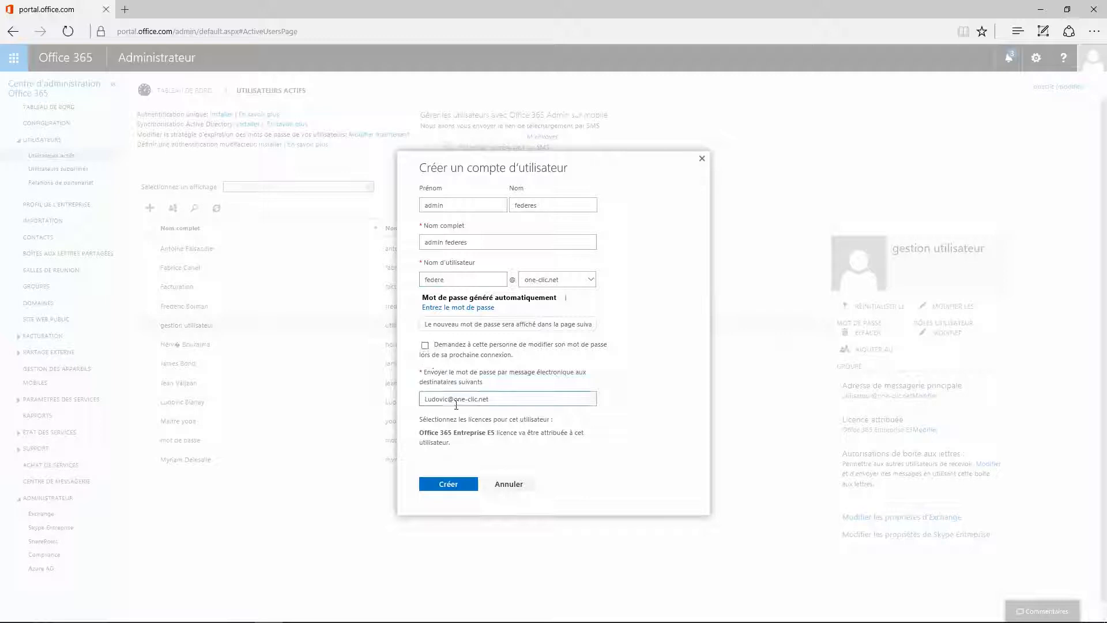
left_click(456, 307)
left_click(468, 322)
type("Passw0rd")
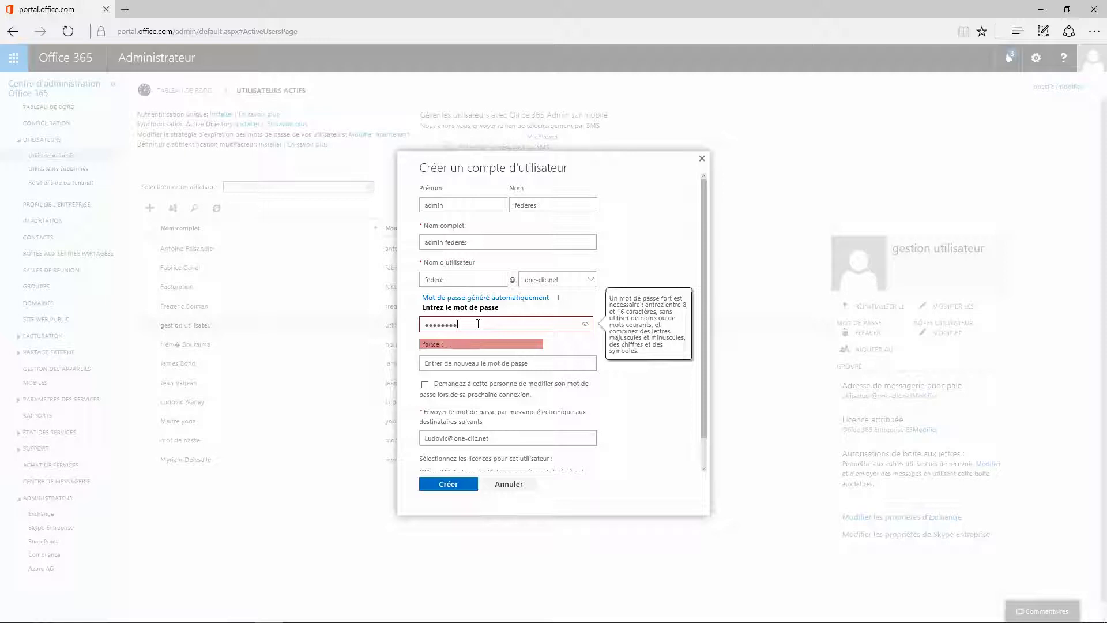
type("12")
key("Tab")
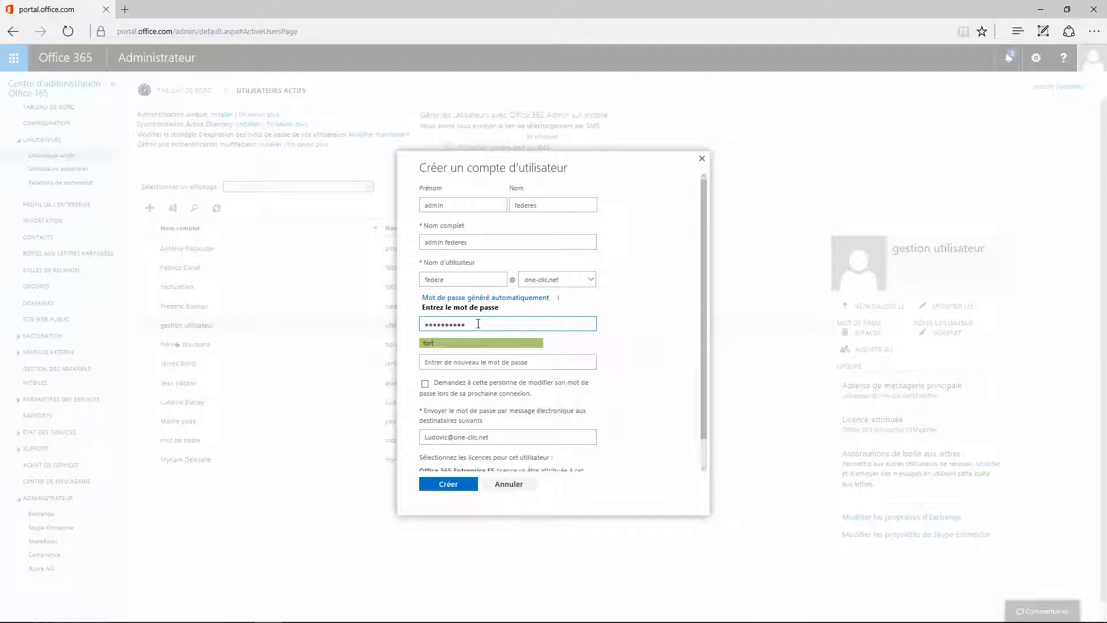
type("Passw0rd")
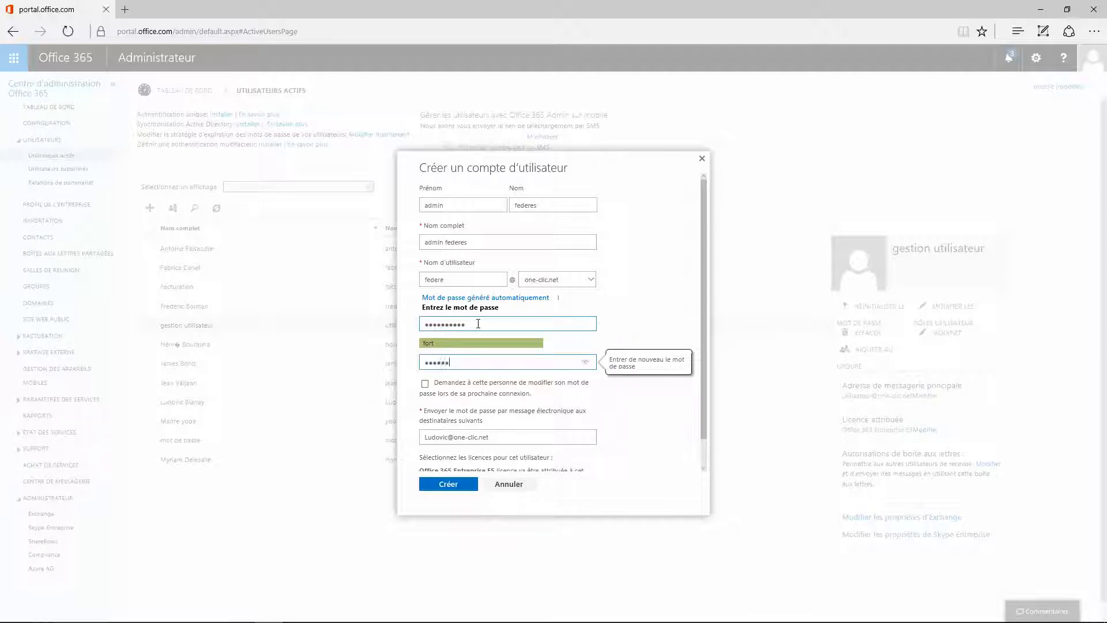
type("12")
- Create the account with the Office 365 Entreprise E5 licence and return to the users list
scroll(486, 314, "down", 1)
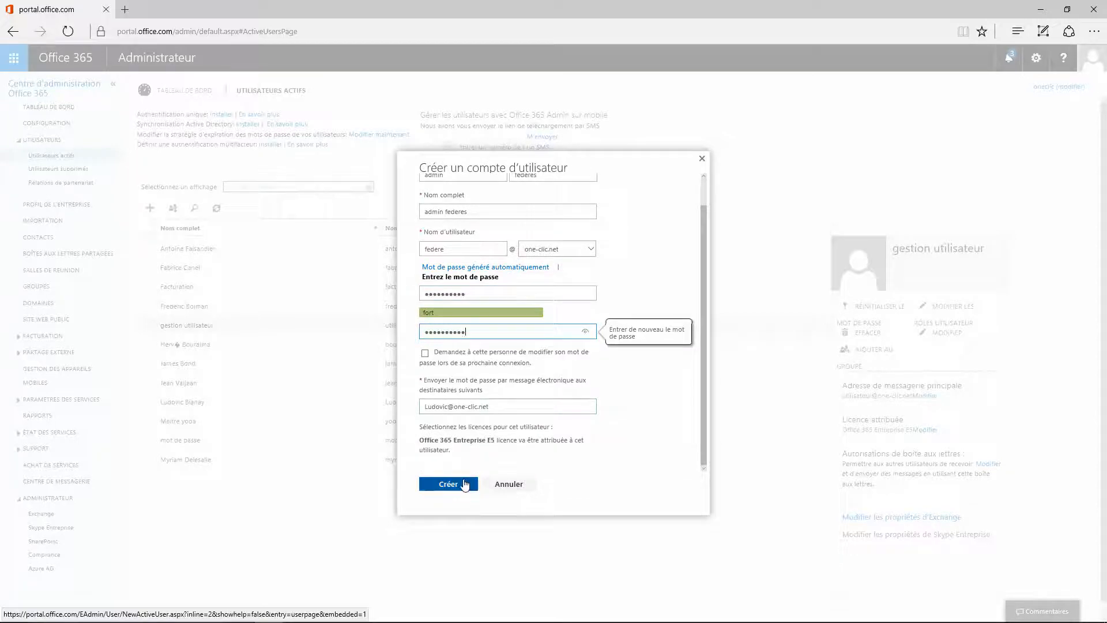
left_click_drag(423, 440, 512, 444)
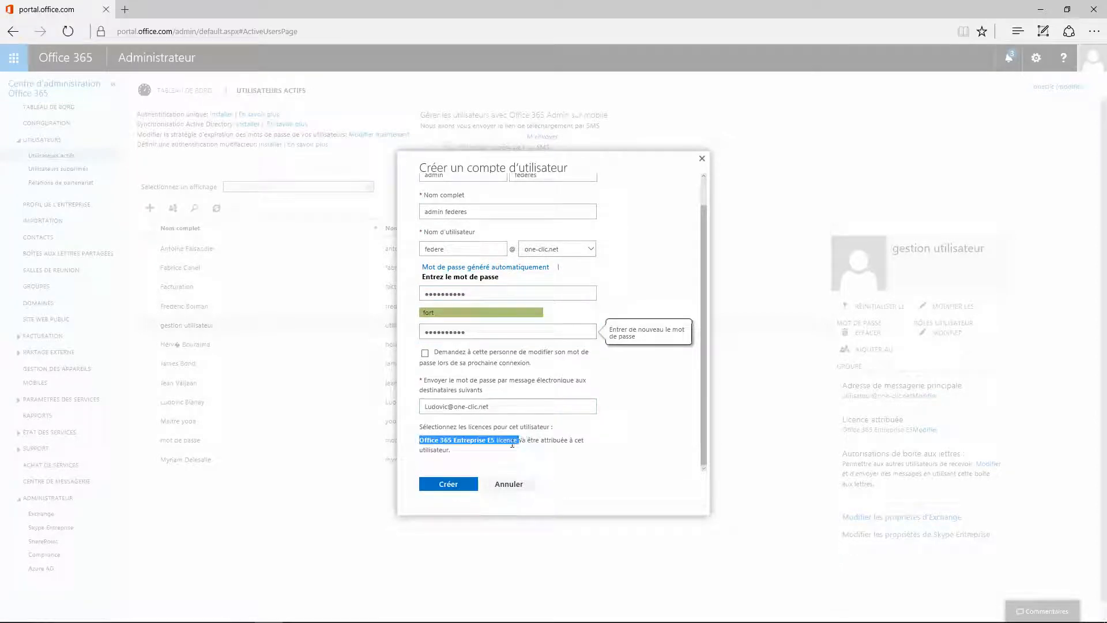
left_click(453, 486)
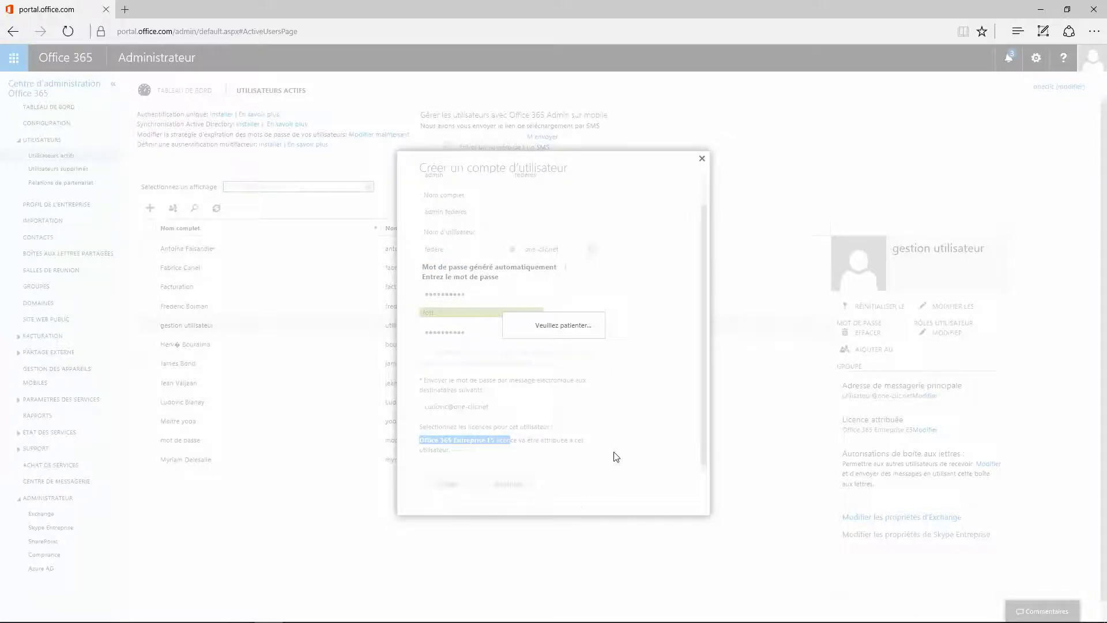
left_click(447, 484)
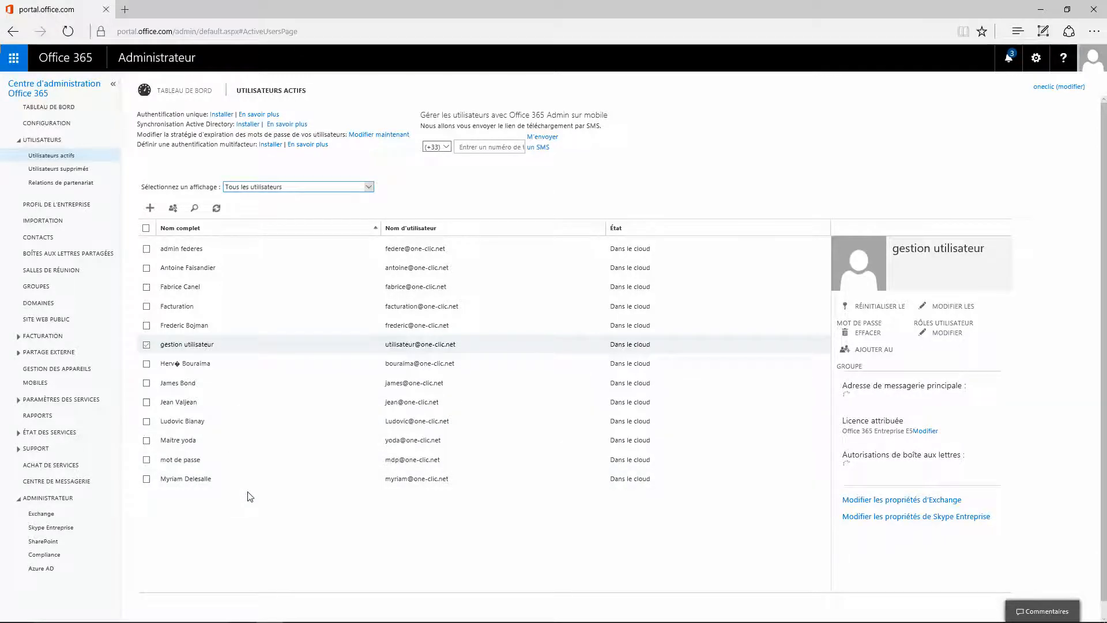
- Open the admin federes account from the Active Users list
left_click(409, 251)
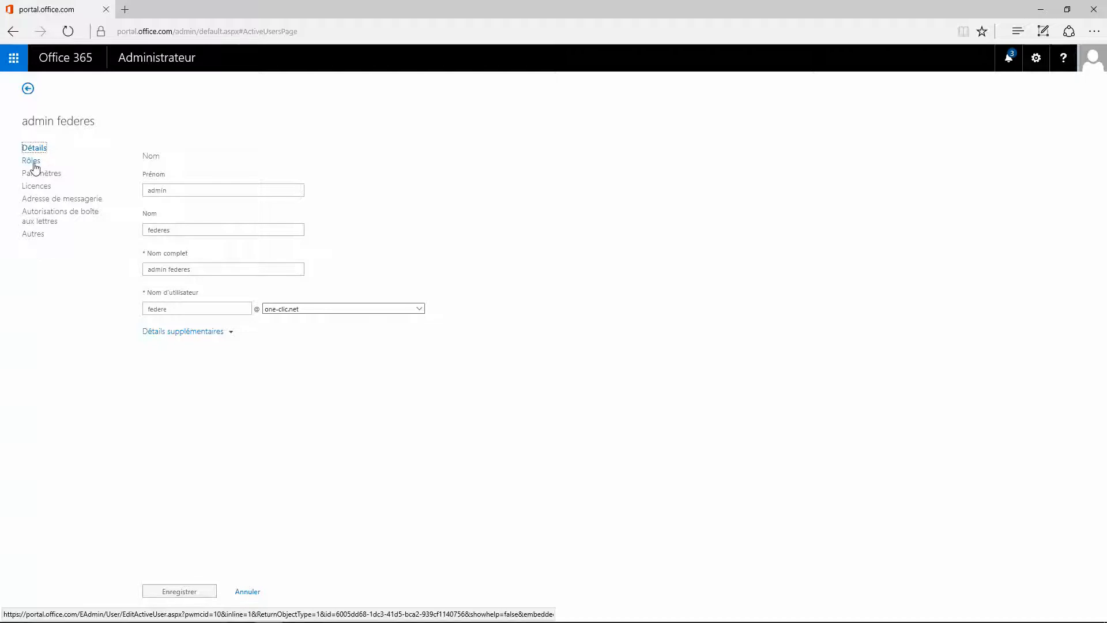
- Give admin federes restricted admin access with the Administrateur de services fédérés role
left_click(31, 161)
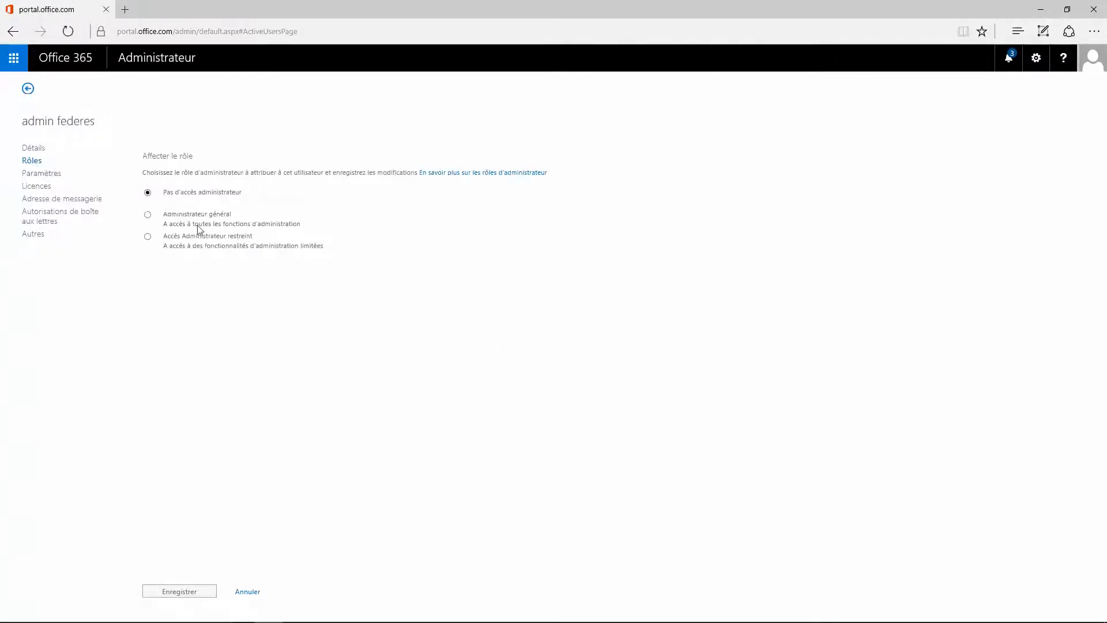
left_click(148, 237)
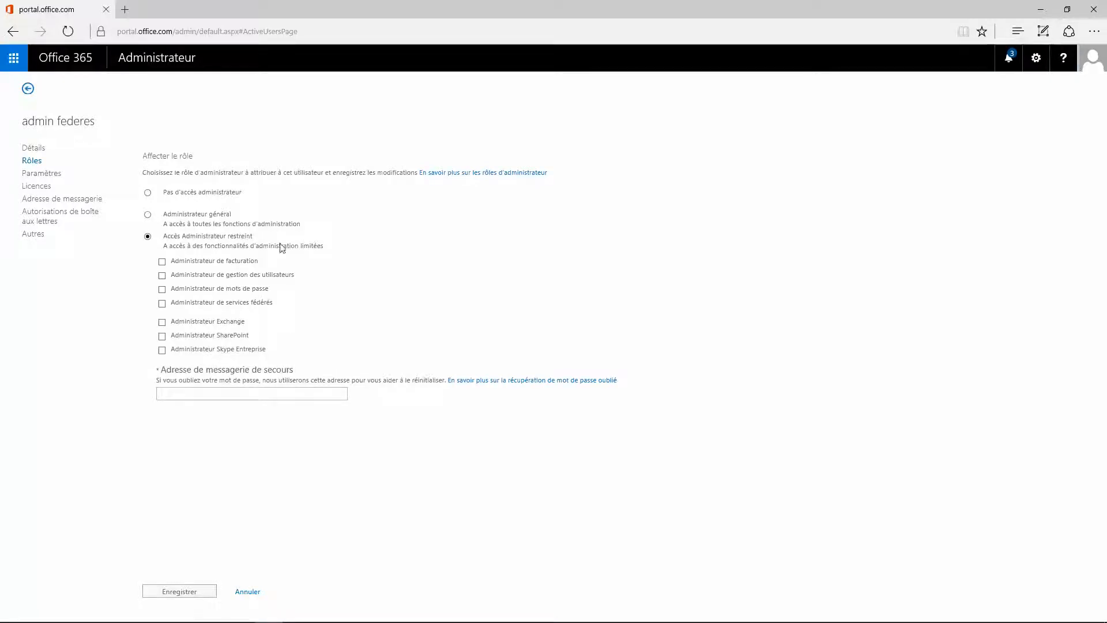
left_click(162, 303)
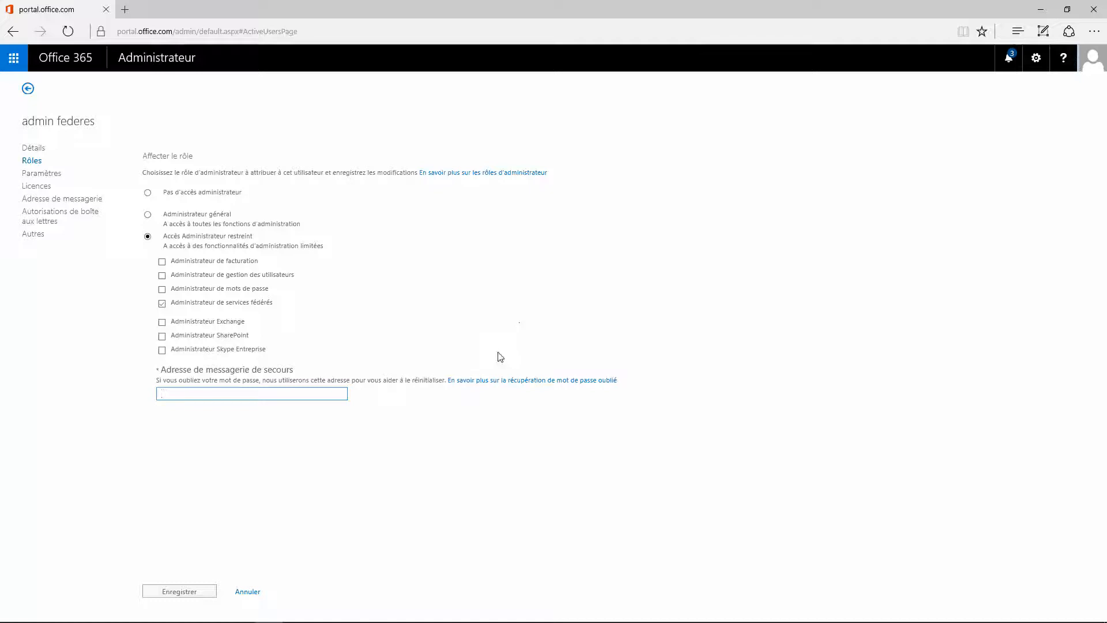
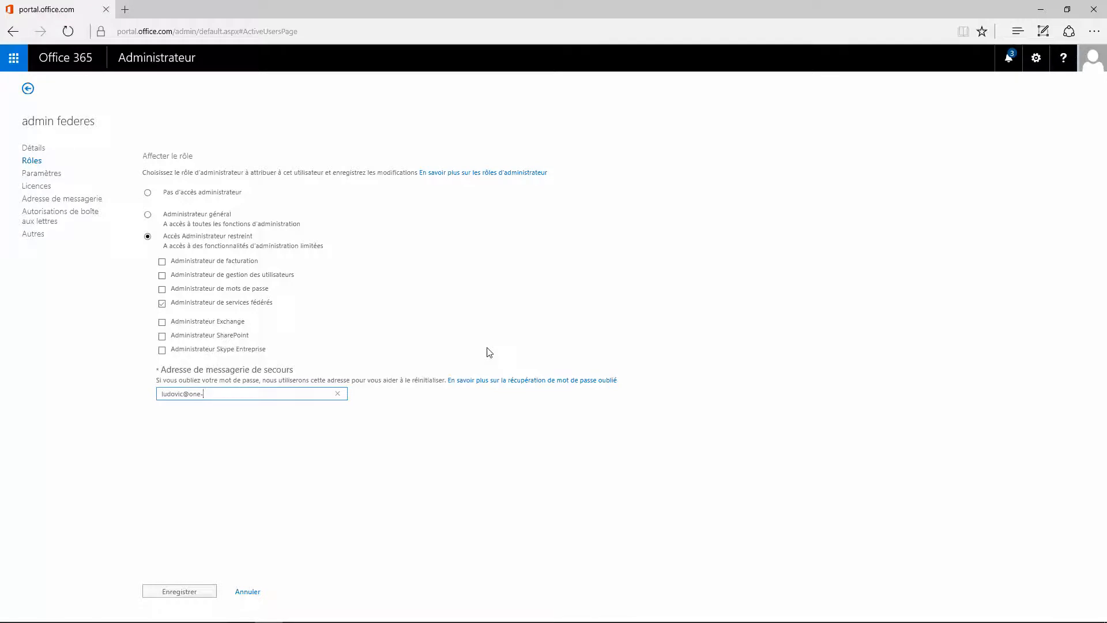
- Enter the backup e-mail address and save the role changes
key("Tab")
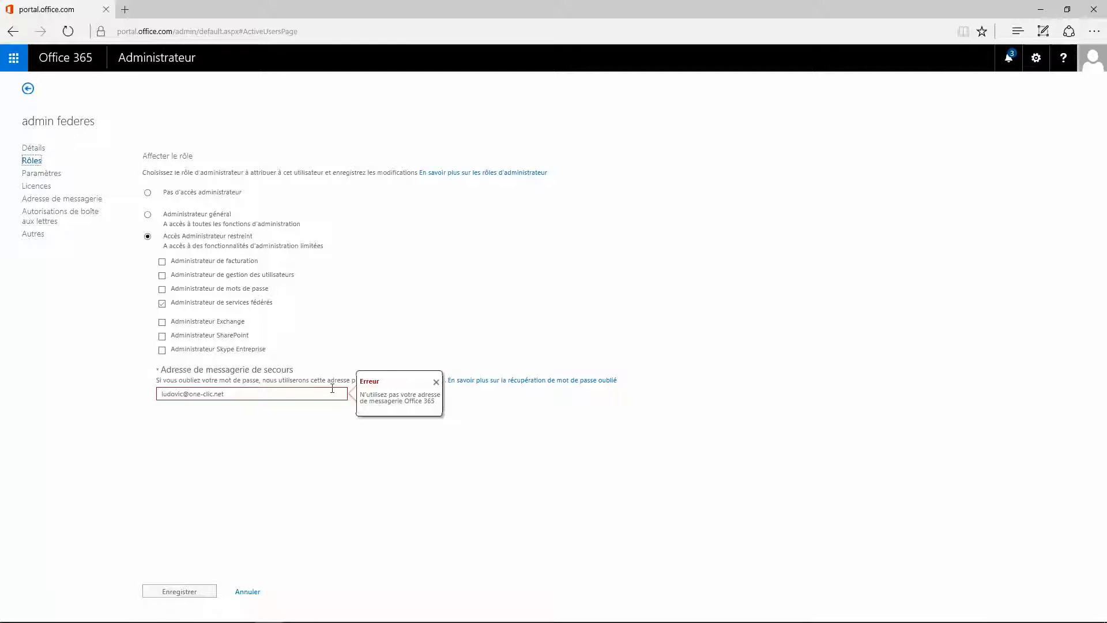
left_click_drag(267, 393, 153, 392)
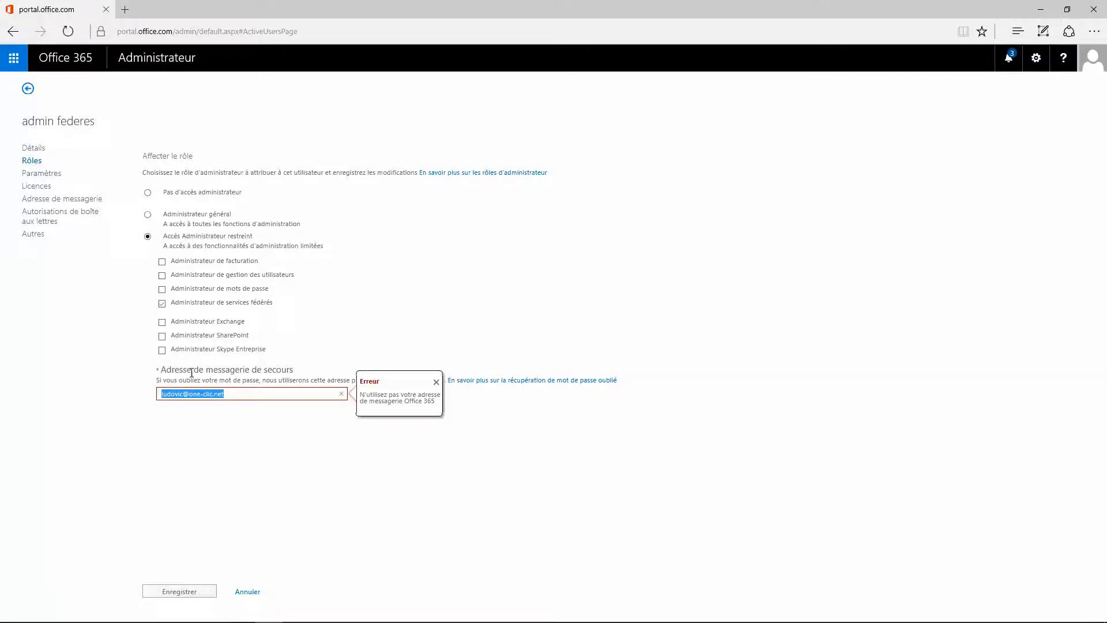
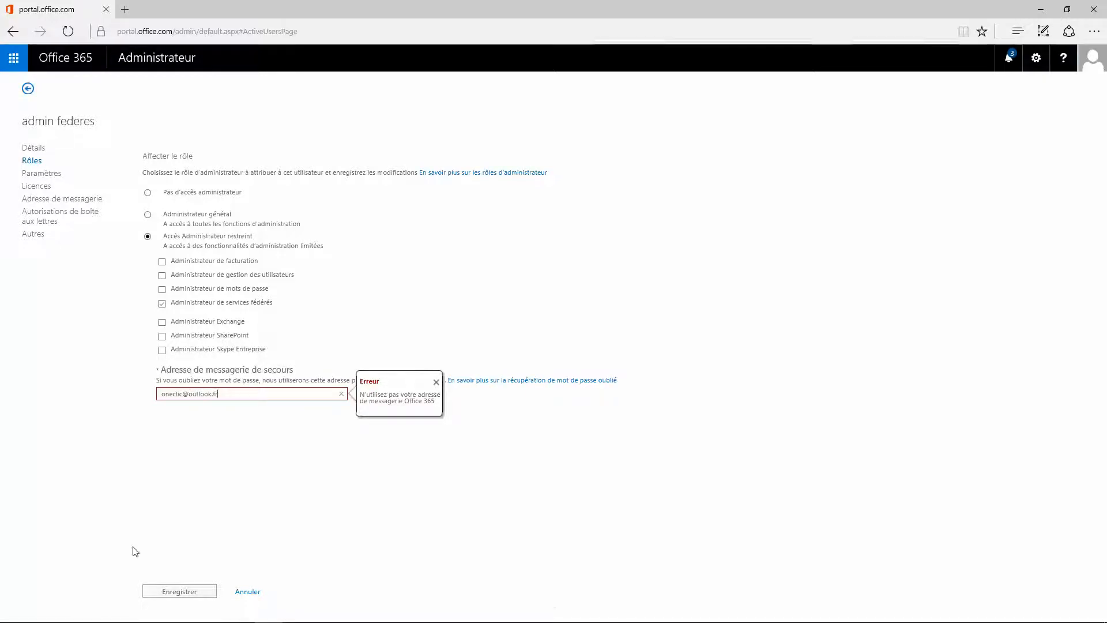
left_click(194, 594)
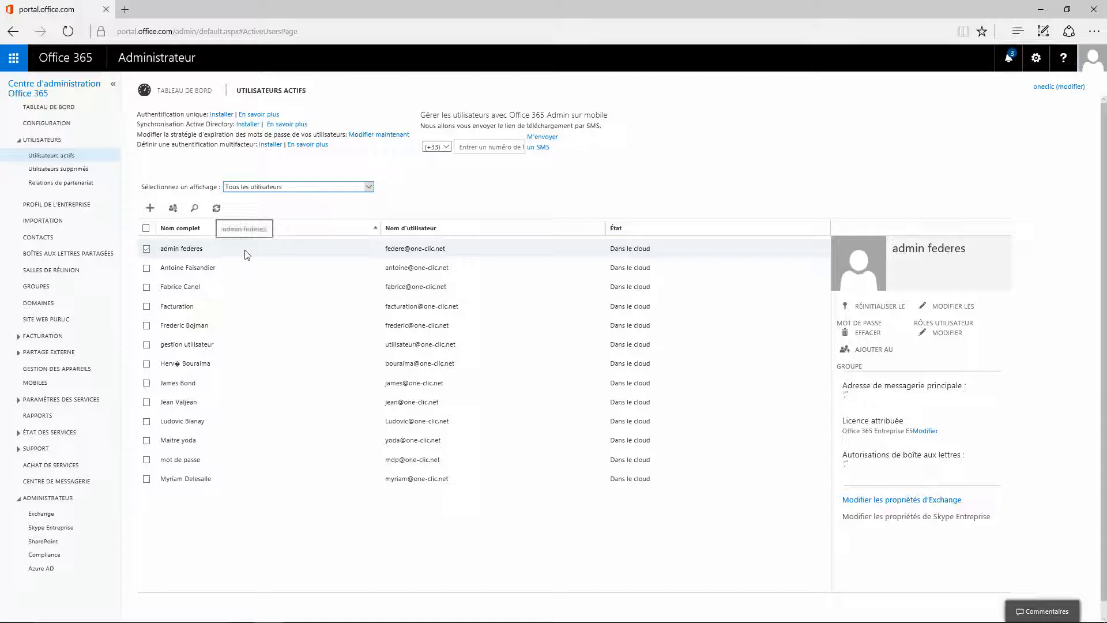
- In the other browser, sign out of Office 365 and choose another account
mouse_move(187, 622)
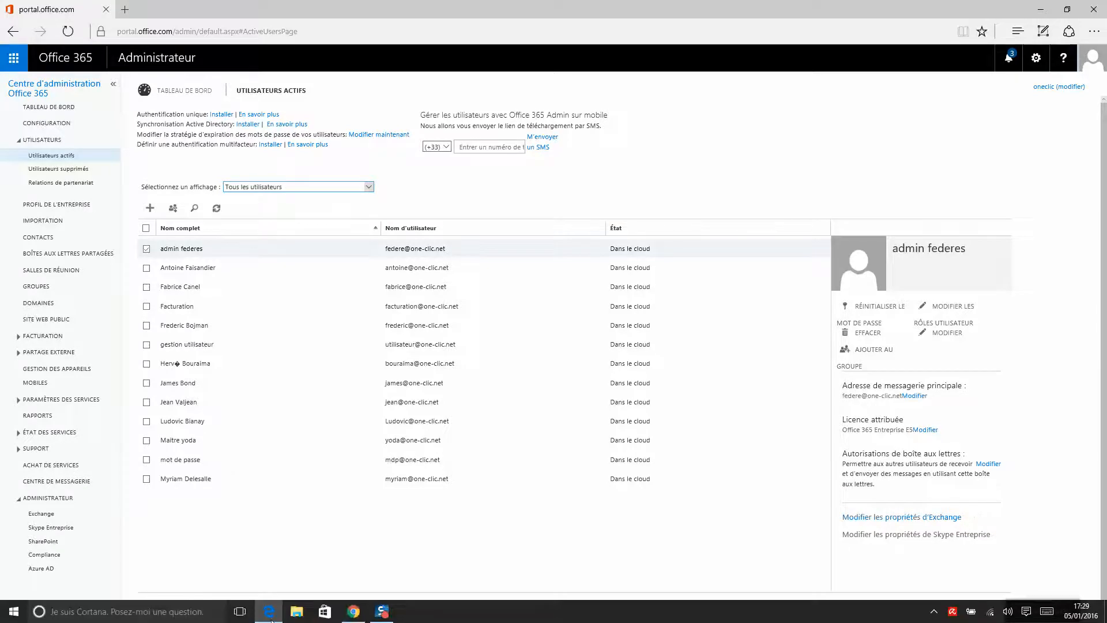
left_click(354, 613)
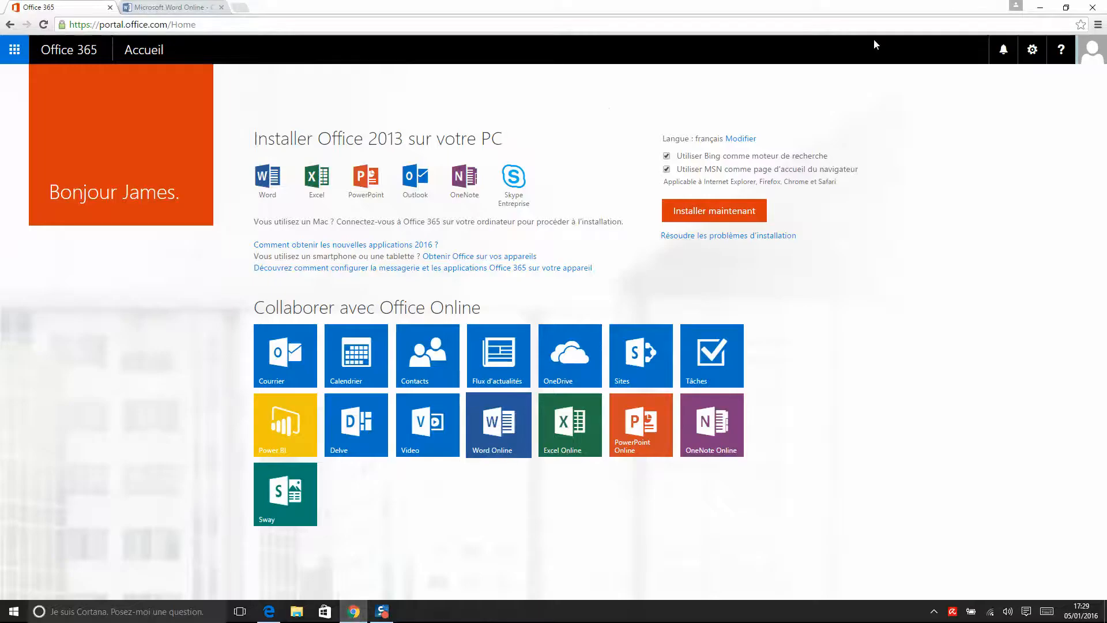
left_click(1095, 52)
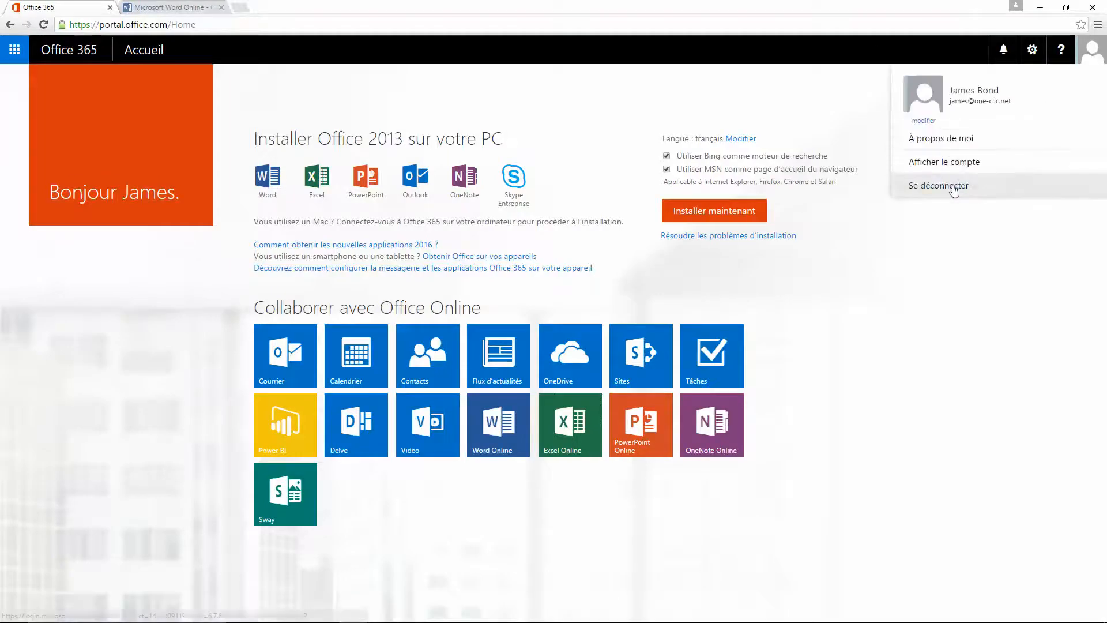
left_click(921, 181)
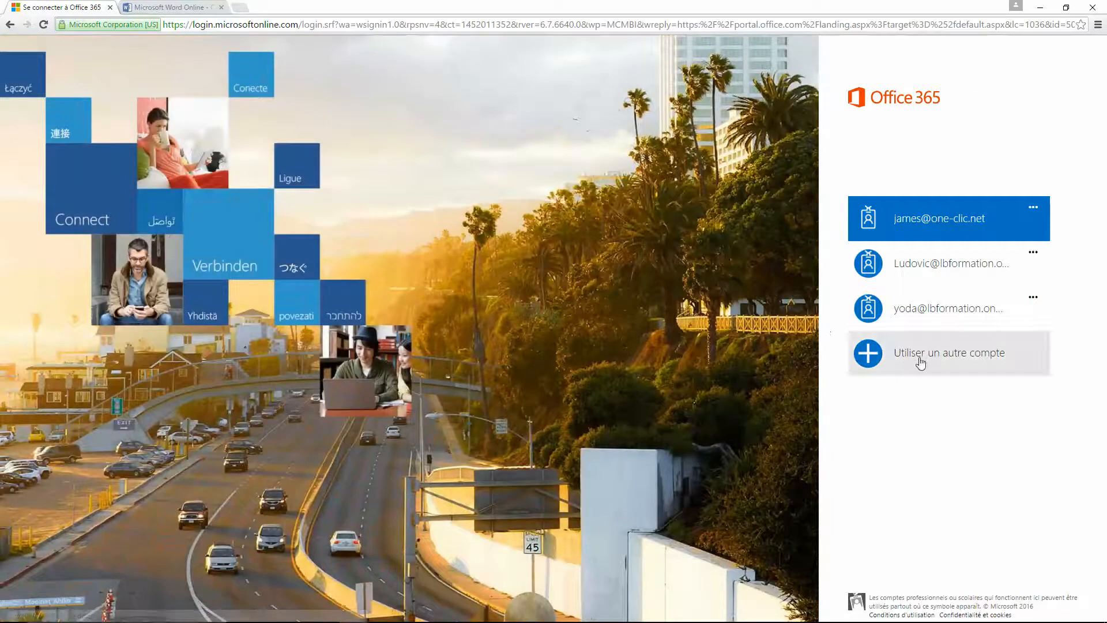
left_click(921, 362)
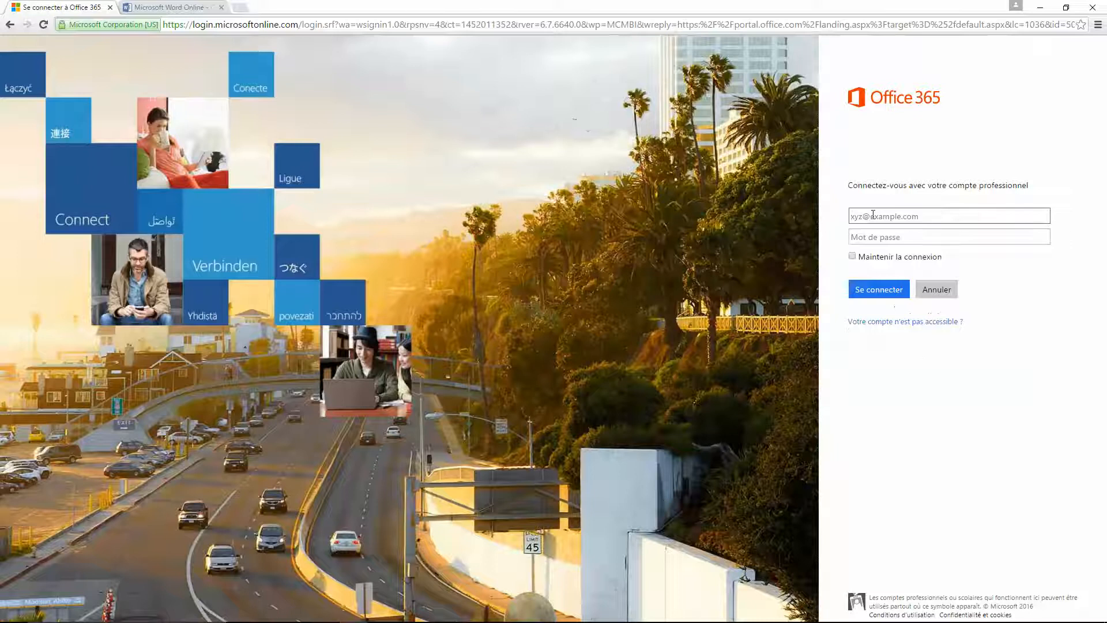
- Sign in with the Facturation billing account's username and password
type("facturation")
key("Tab")
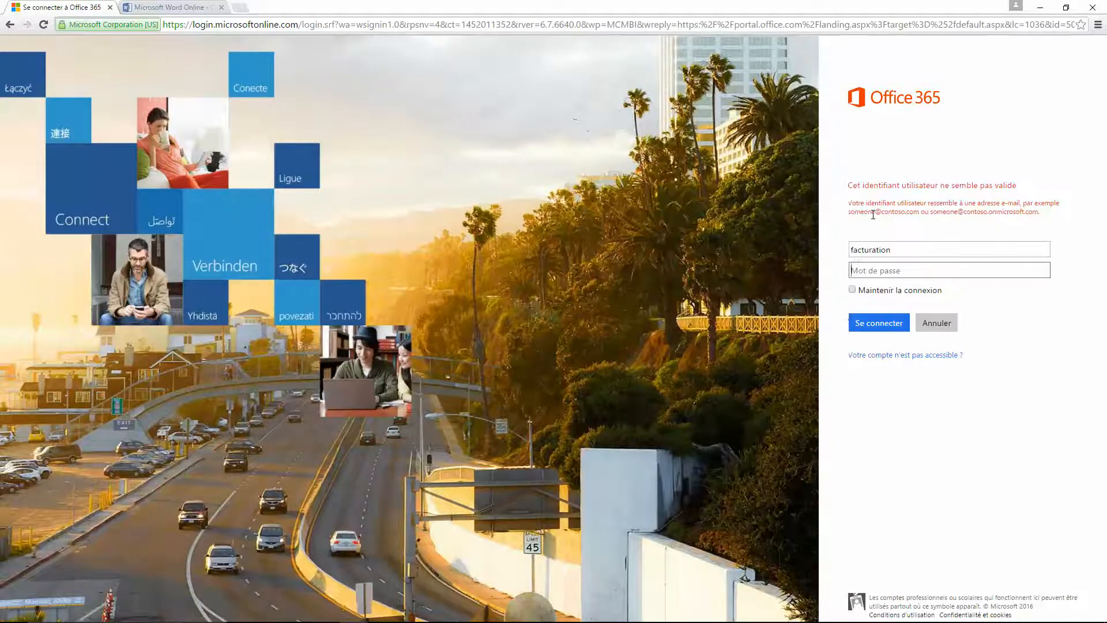
key("shift+Tab")
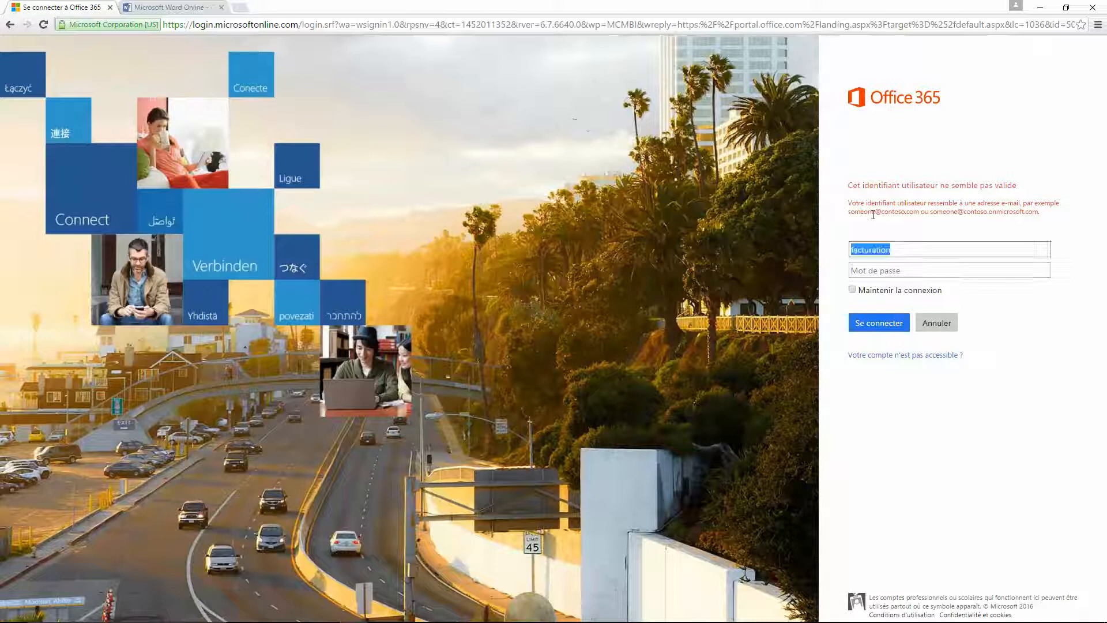
key("End")
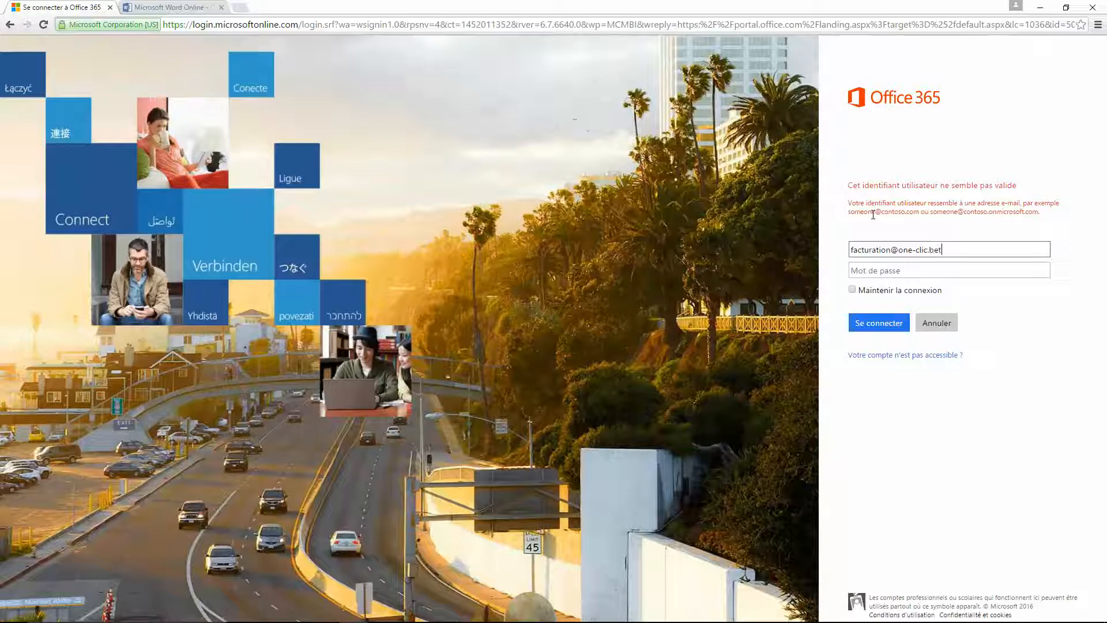
key("BackSpace")
type("net")
key("Tab")
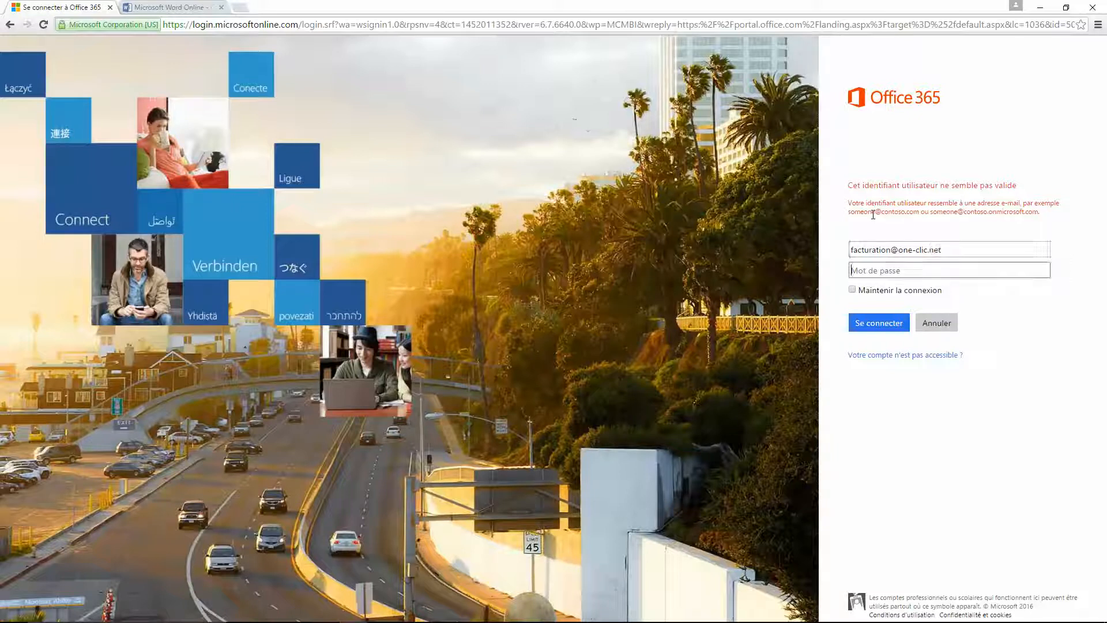
type("••••••••")
key("Return")
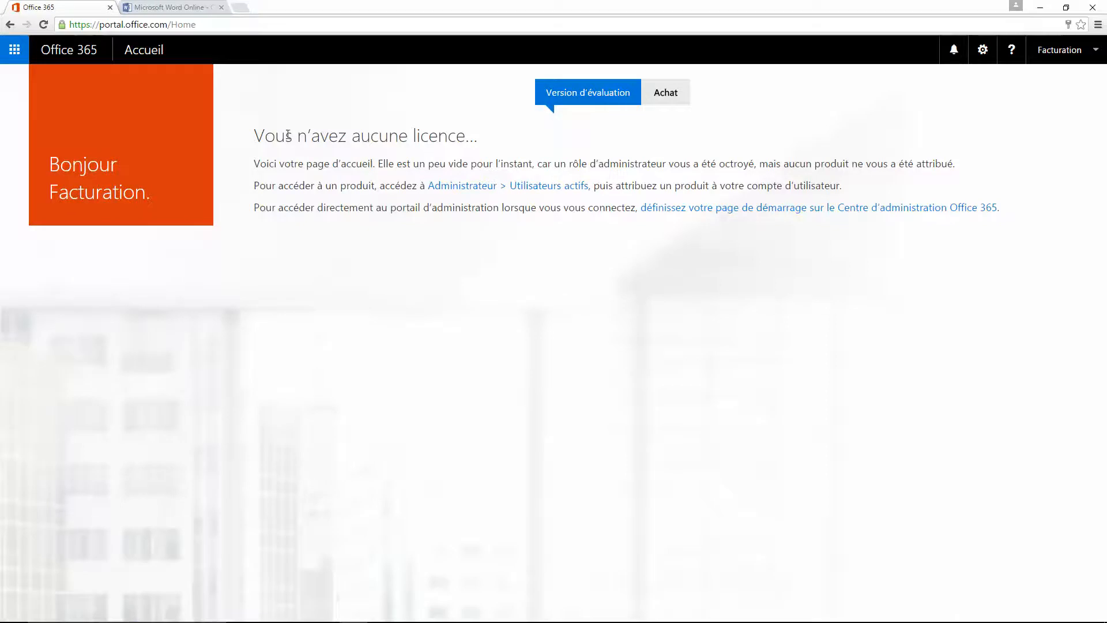
left_click_drag(258, 136, 481, 137)
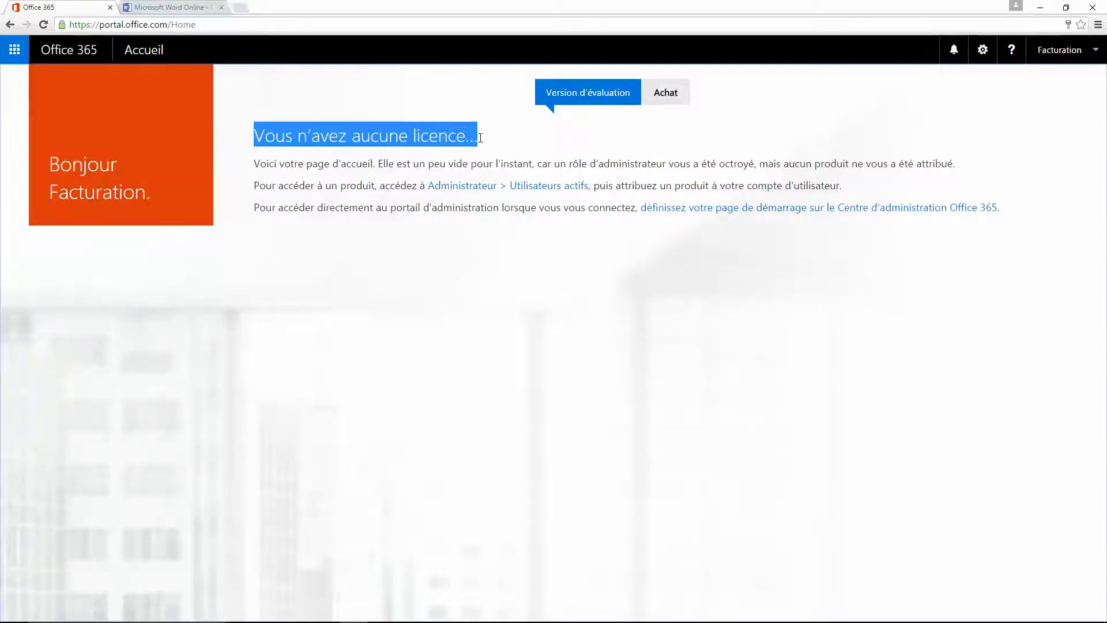
mouse_move(282, 622)
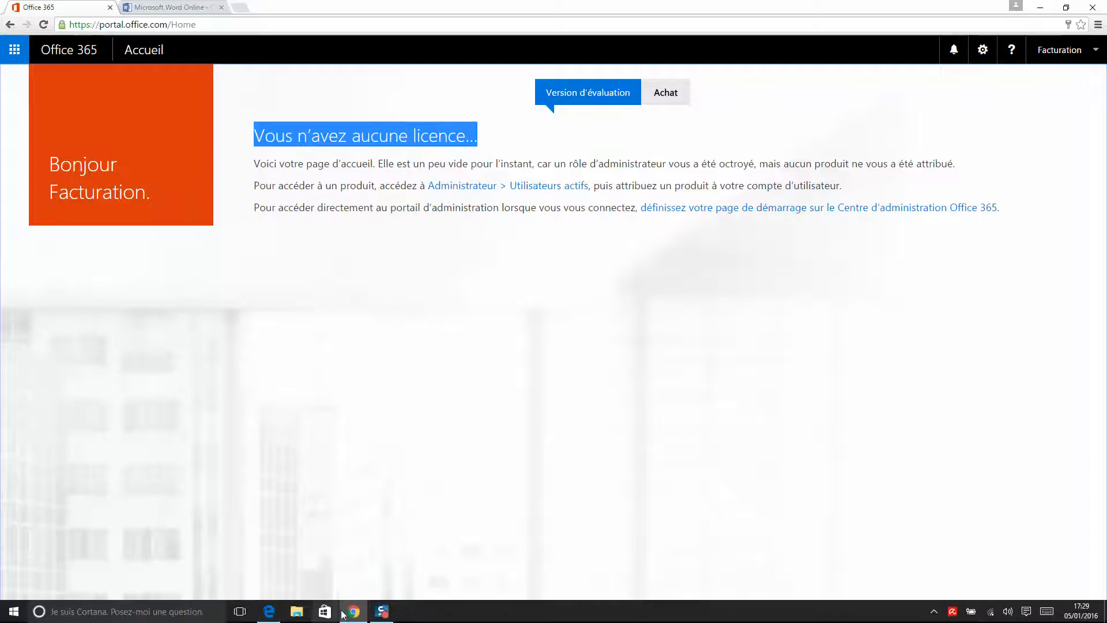
left_click(280, 618)
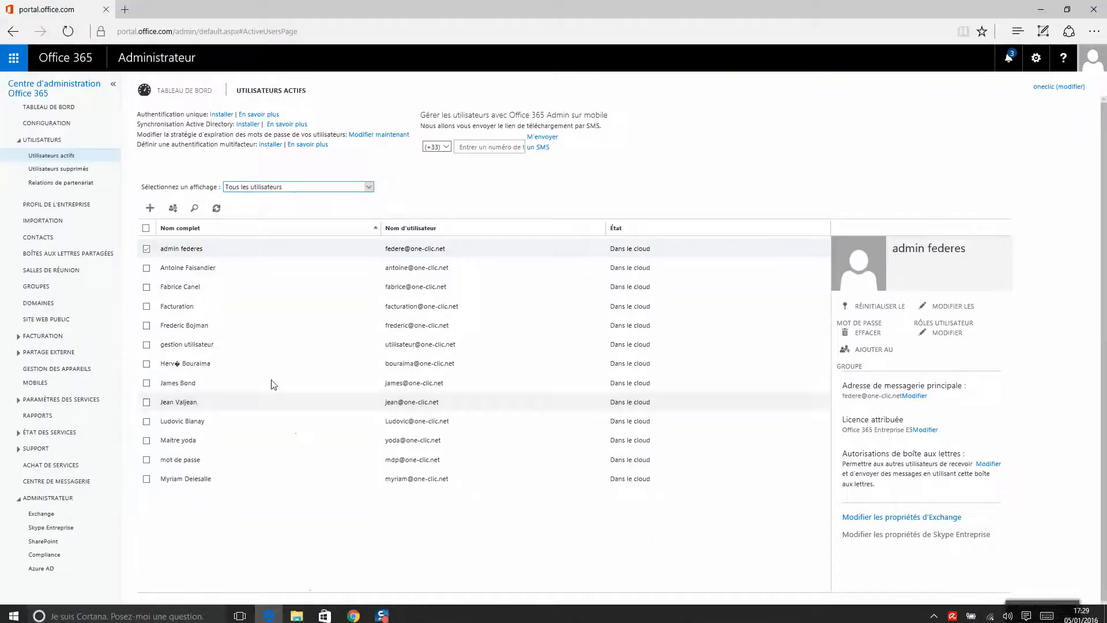
left_click(185, 312)
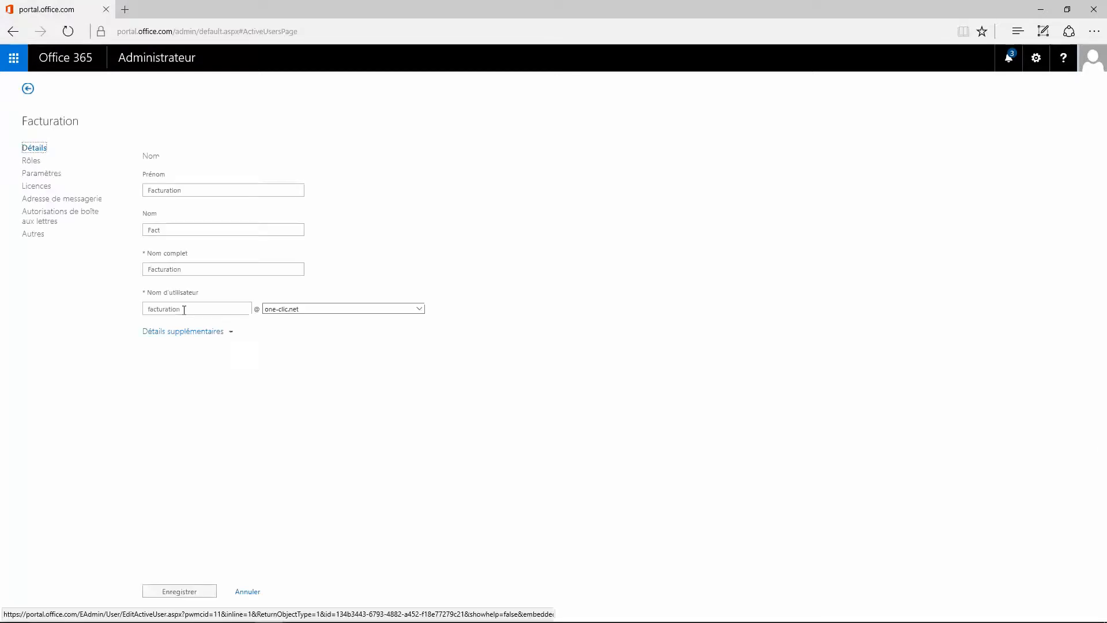
left_click(38, 186)
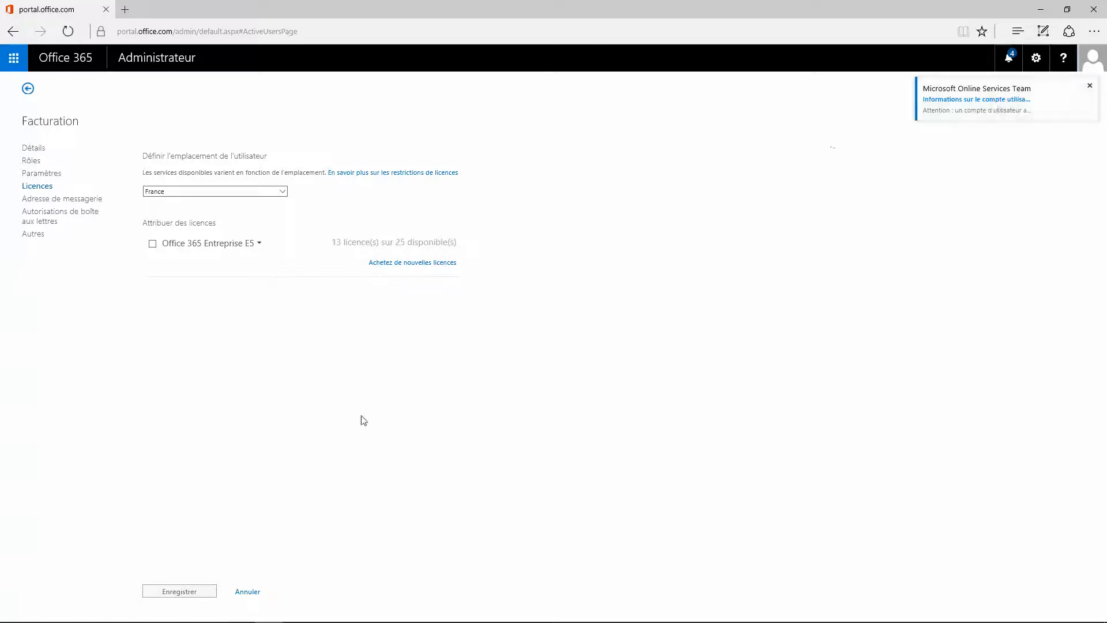
mouse_move(308, 616)
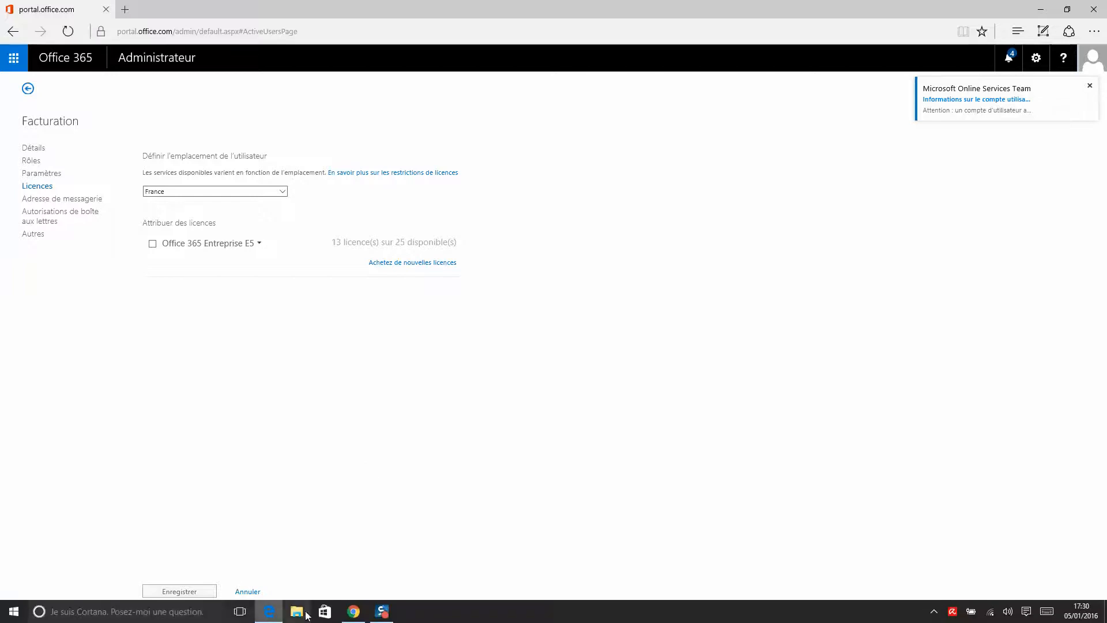
left_click(354, 611)
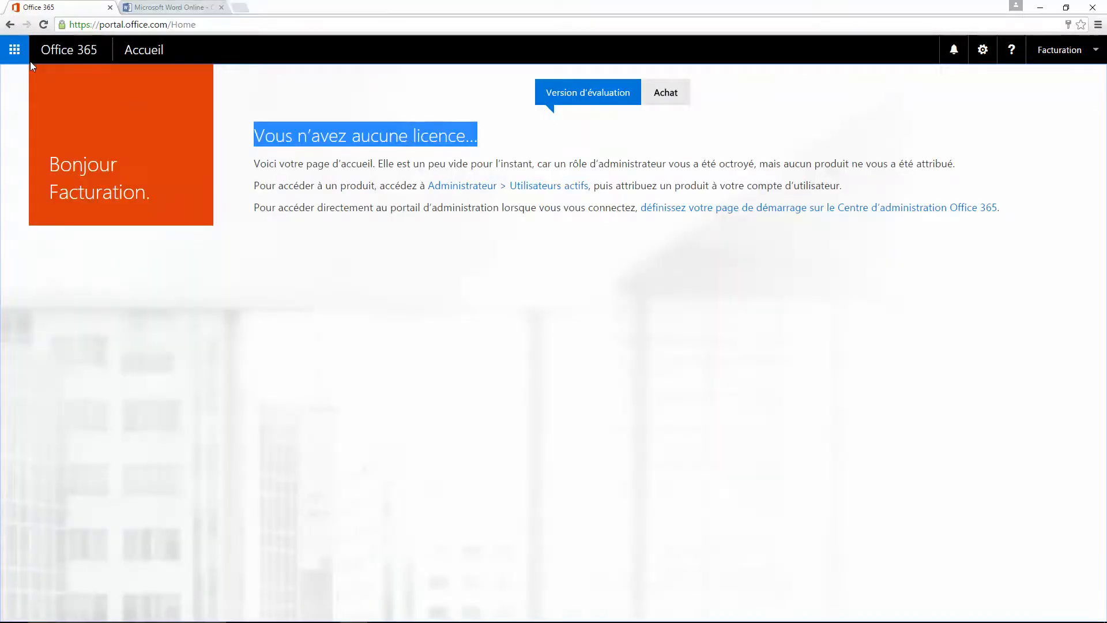
- Open the Administrateur tile from the Office 365 app launcher
left_click(15, 49)
left_click(95, 91)
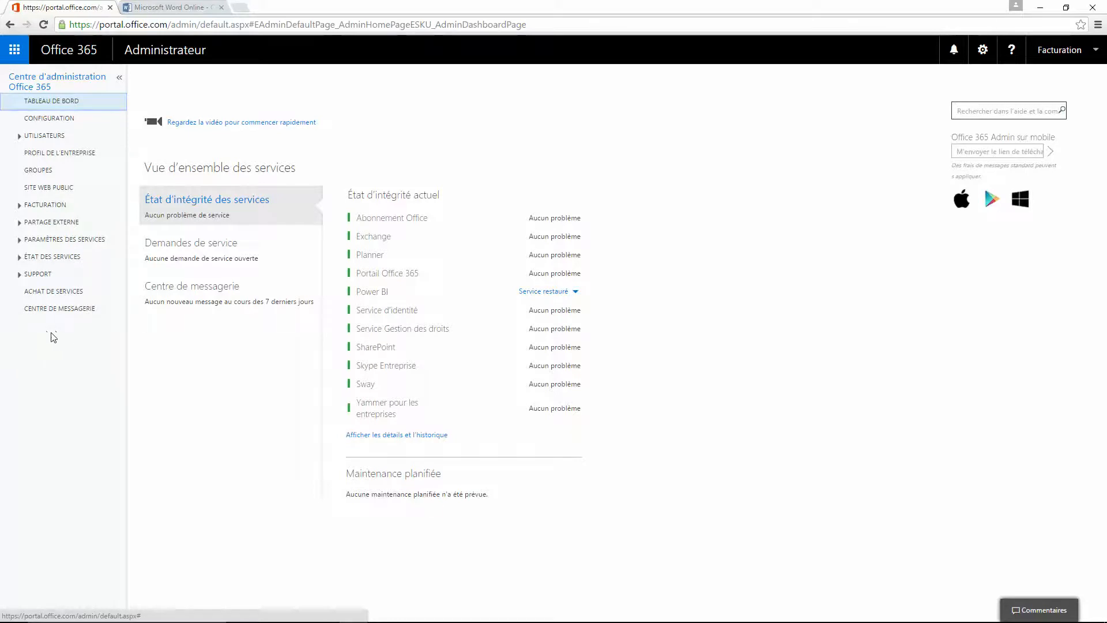
- View the Facturation > Abonnements page, then the Utilisateurs actifs list
left_click(20, 205)
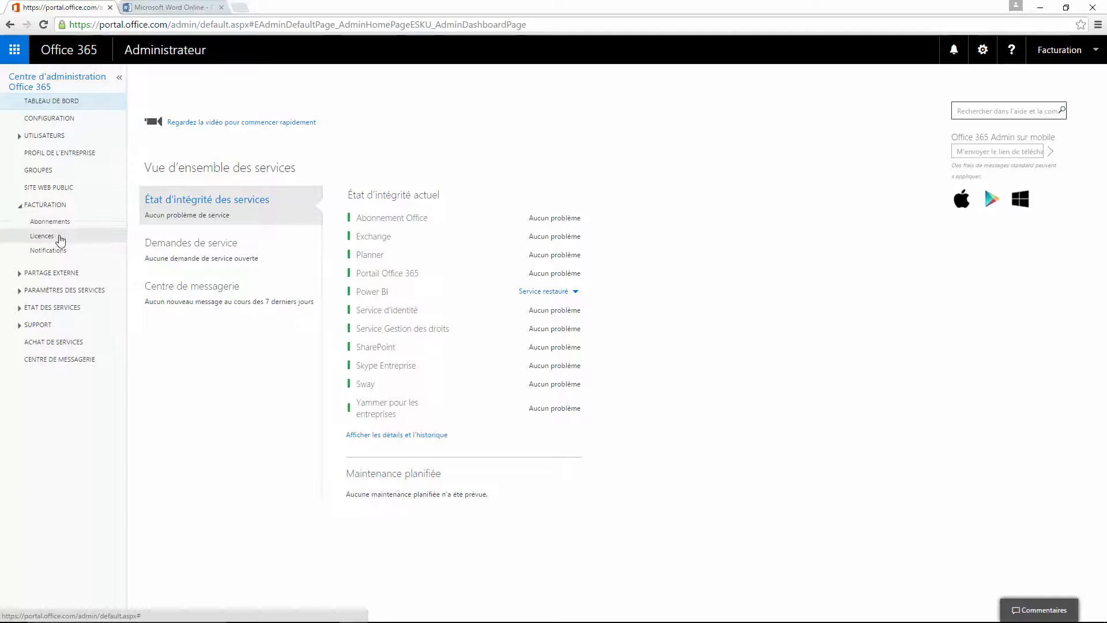
left_click(52, 226)
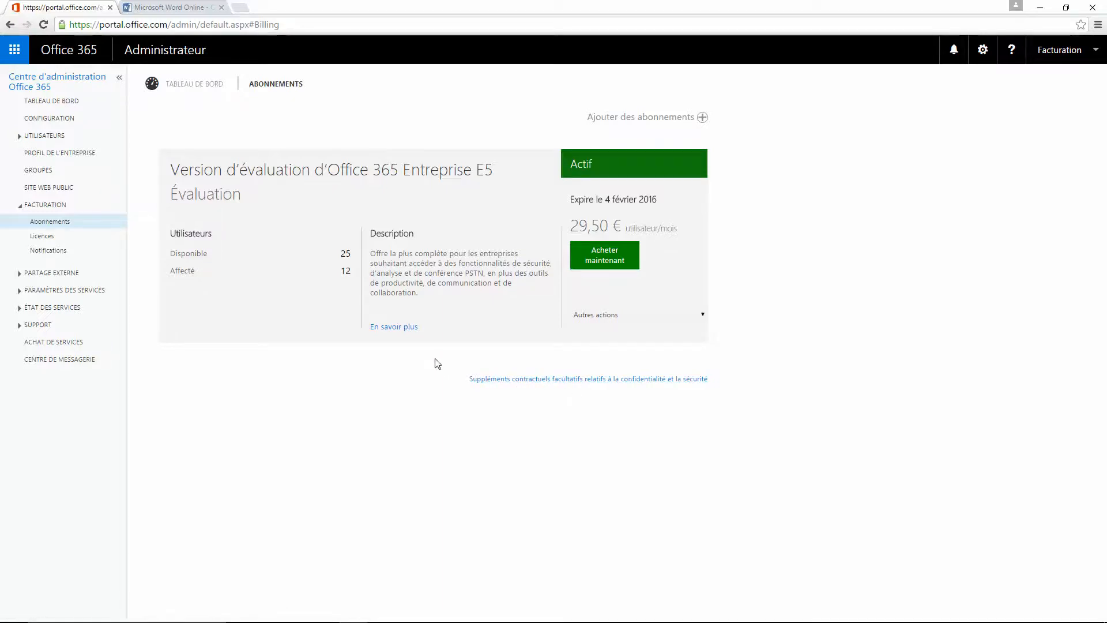
left_click(19, 138)
left_click(81, 154)
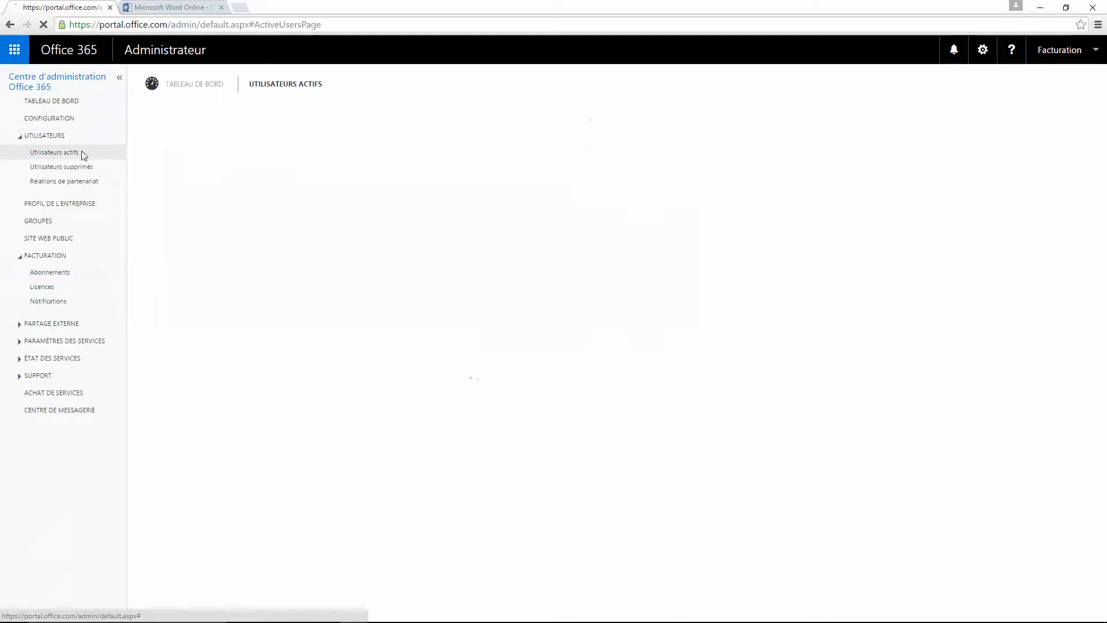